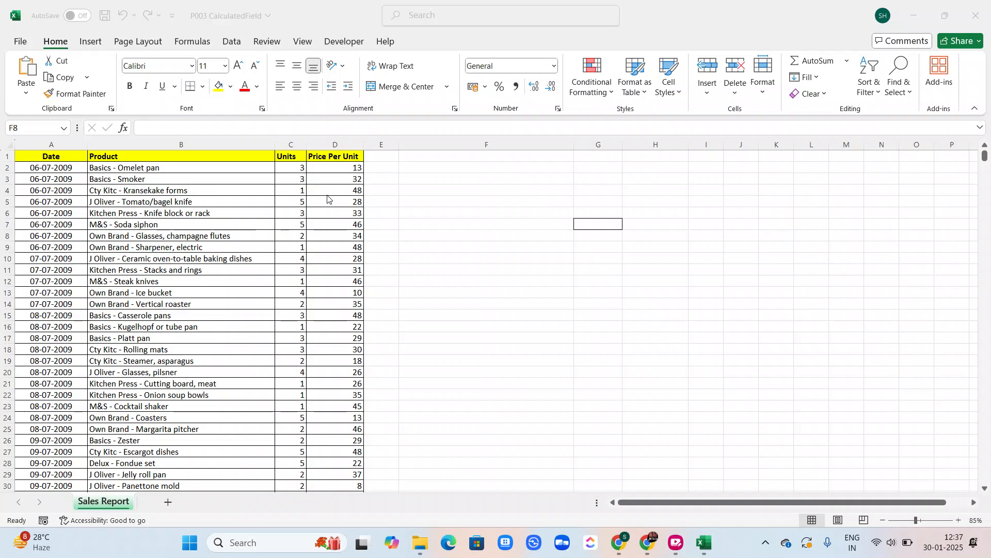
# - Create a PivotTable on a new worksheet from the entire Sales Report data range A1:D17861
pyautogui.click(217, 227)
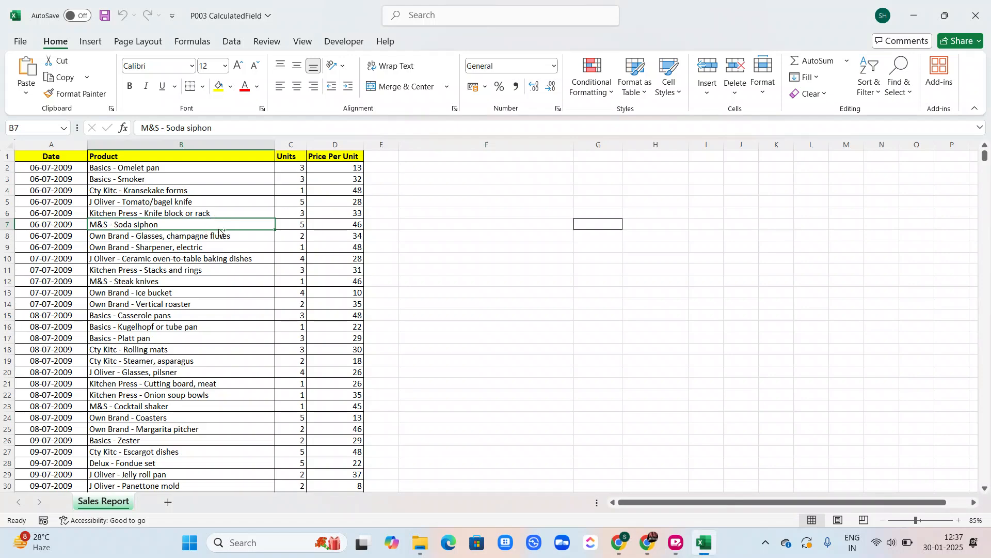
pyautogui.hotkey('ctrl', 'a')
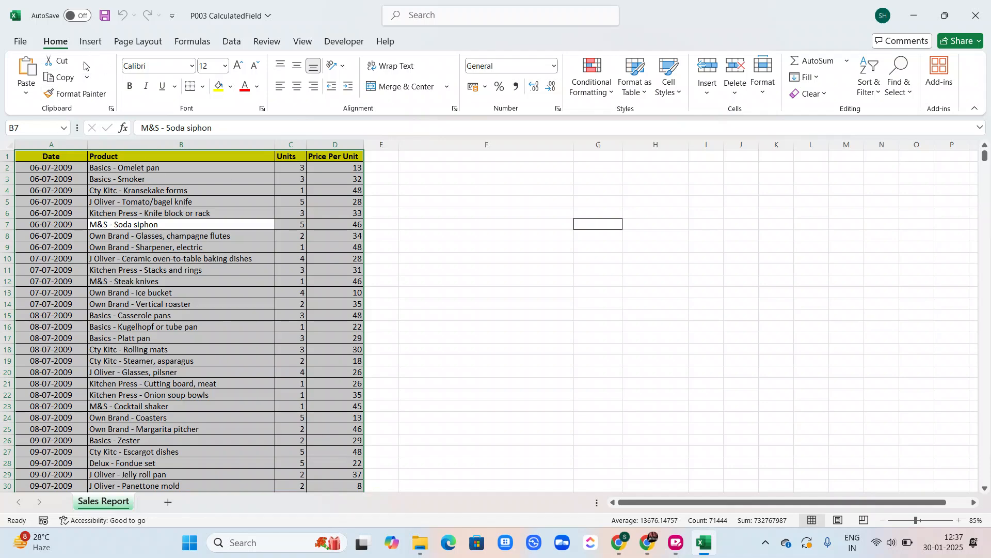
pyautogui.click(86, 42)
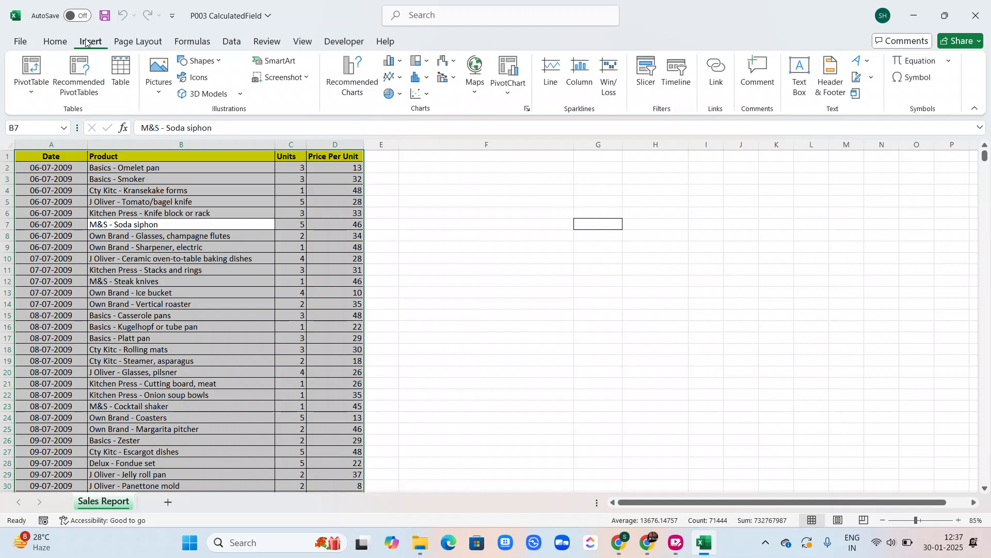
pyautogui.click(37, 92)
pyautogui.click(26, 68)
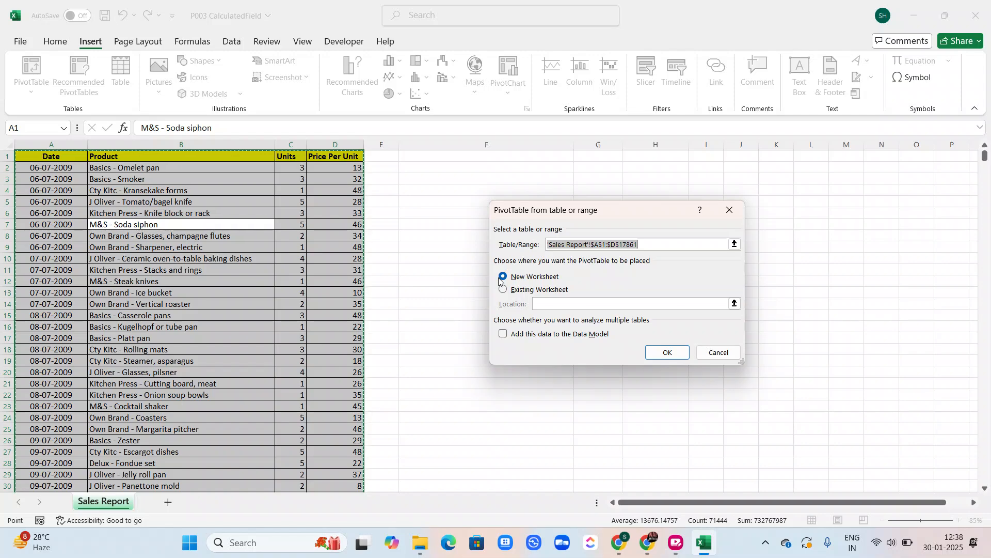
pyautogui.click(506, 294)
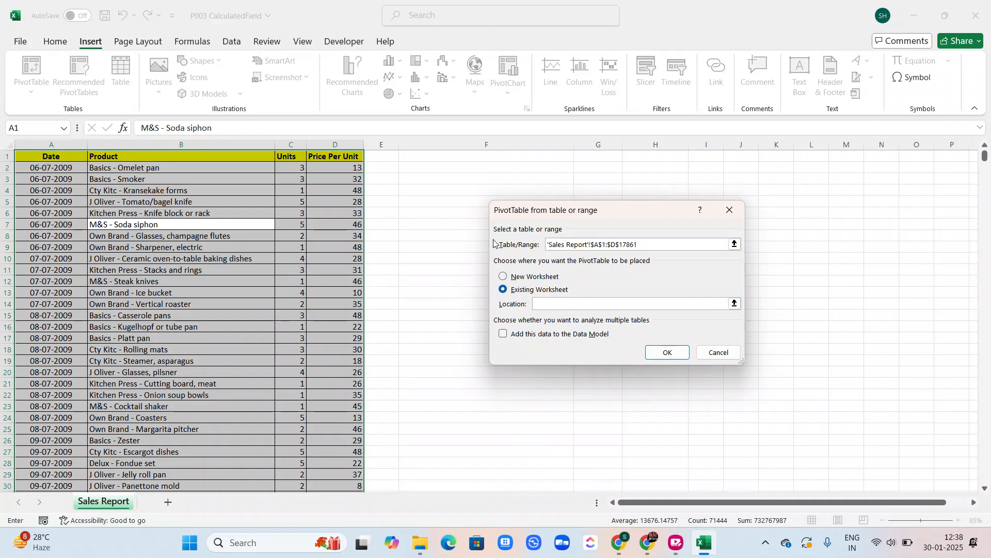
pyautogui.click(502, 279)
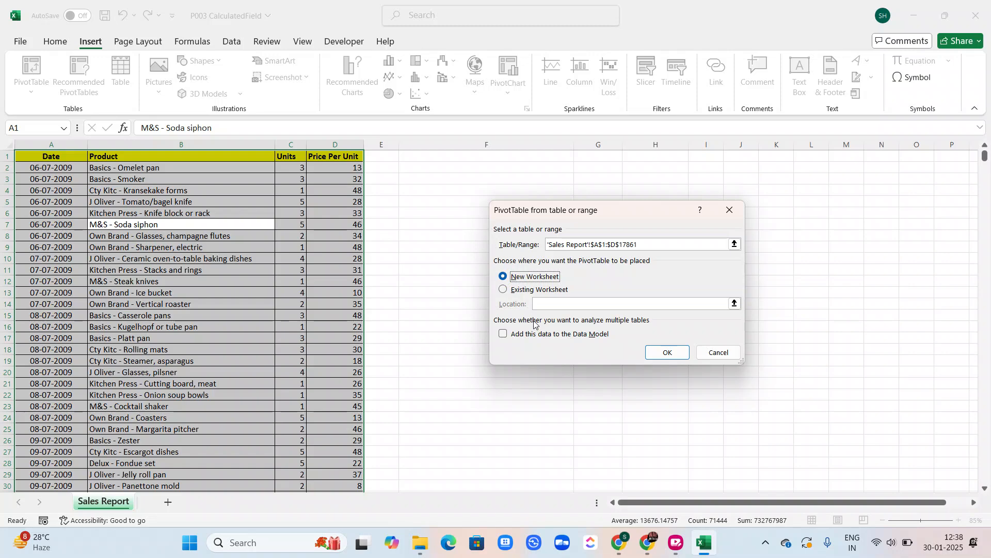
pyautogui.click(670, 354)
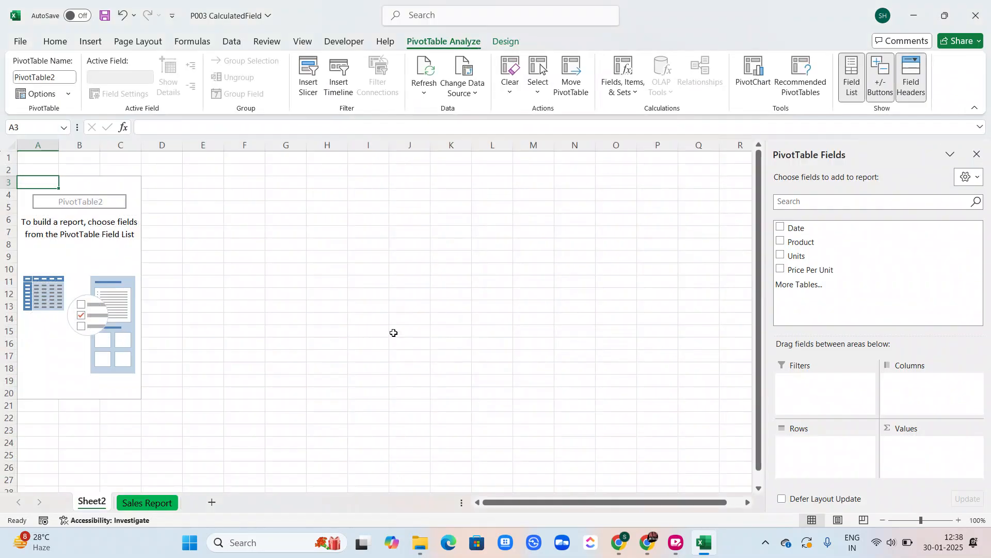
# - Summarize Units and Price Per Unit as pivot values, with Product as the row field
pyautogui.click(787, 484)
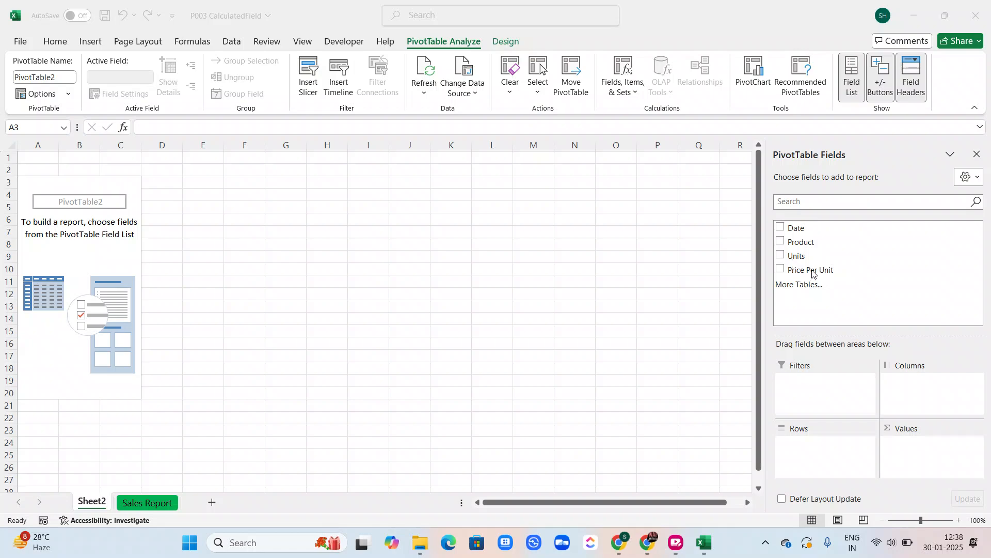
pyautogui.click(782, 255)
pyautogui.moveTo(887, 420); pyautogui.dragTo(889, 464)
pyautogui.moveTo(816, 261); pyautogui.dragTo(927, 445)
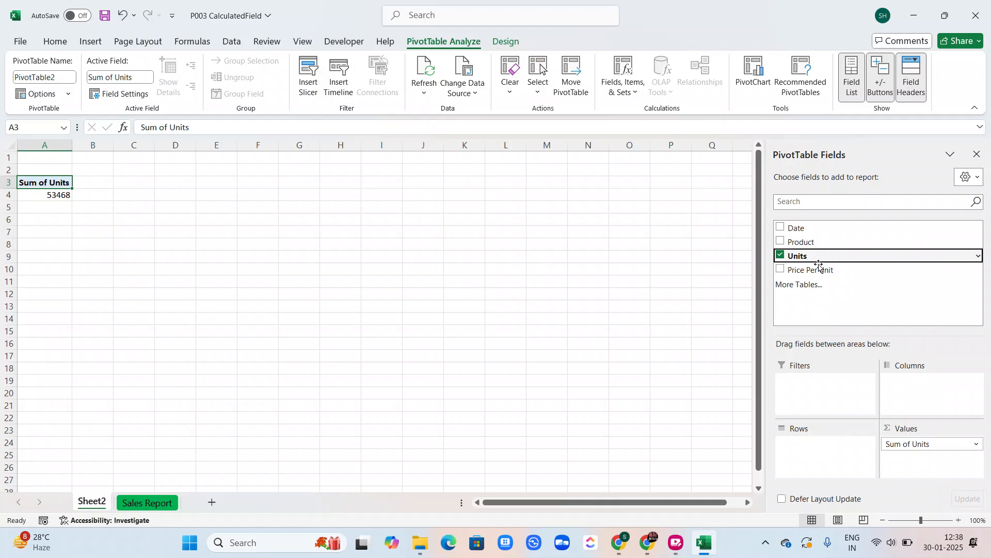
pyautogui.moveTo(813, 270); pyautogui.dragTo(935, 458)
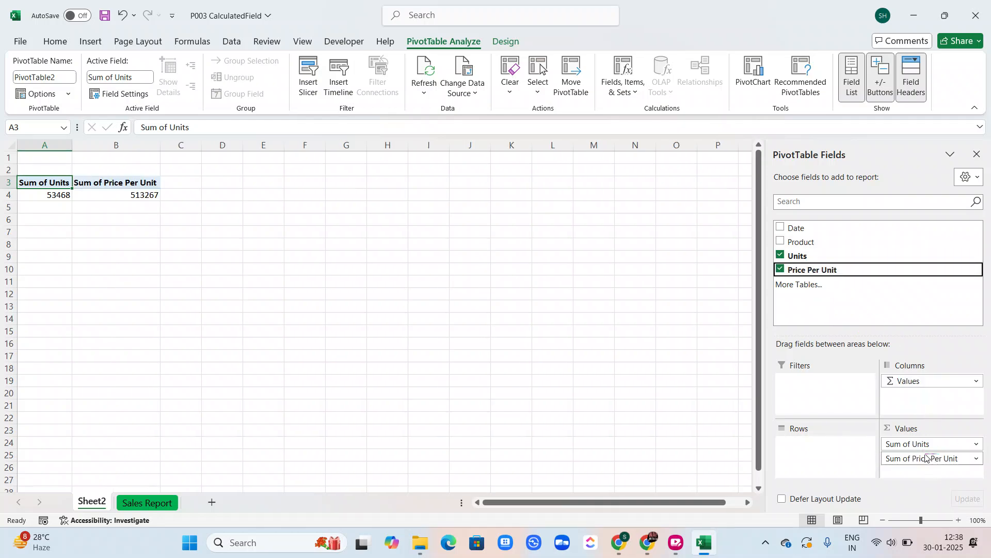
pyautogui.moveTo(810, 245); pyautogui.dragTo(810, 449)
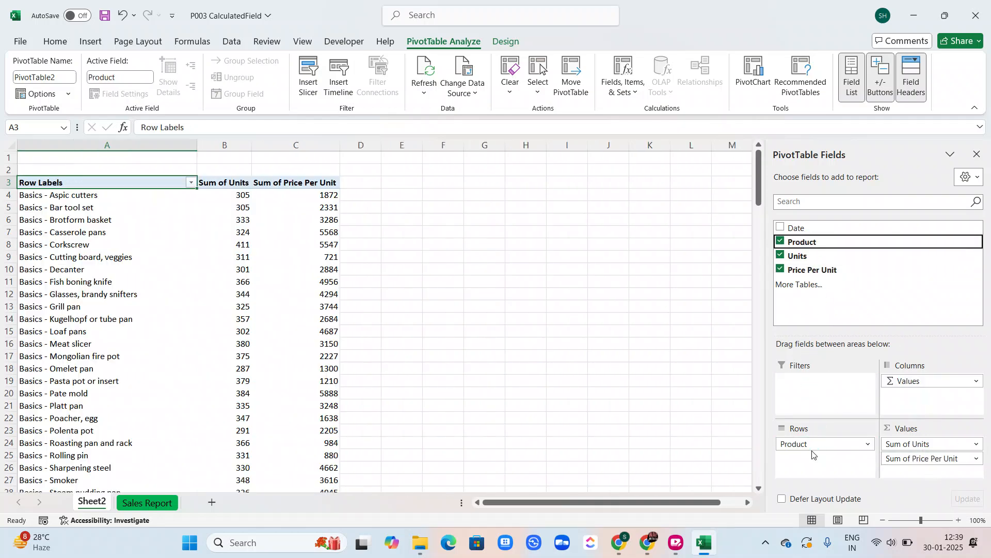
# - Add Date to the pivot rows to generate its date groupings, and keep only Years (Date), as a report filter
pyautogui.click(799, 229)
pyautogui.moveTo(801, 230); pyautogui.dragTo(846, 461)
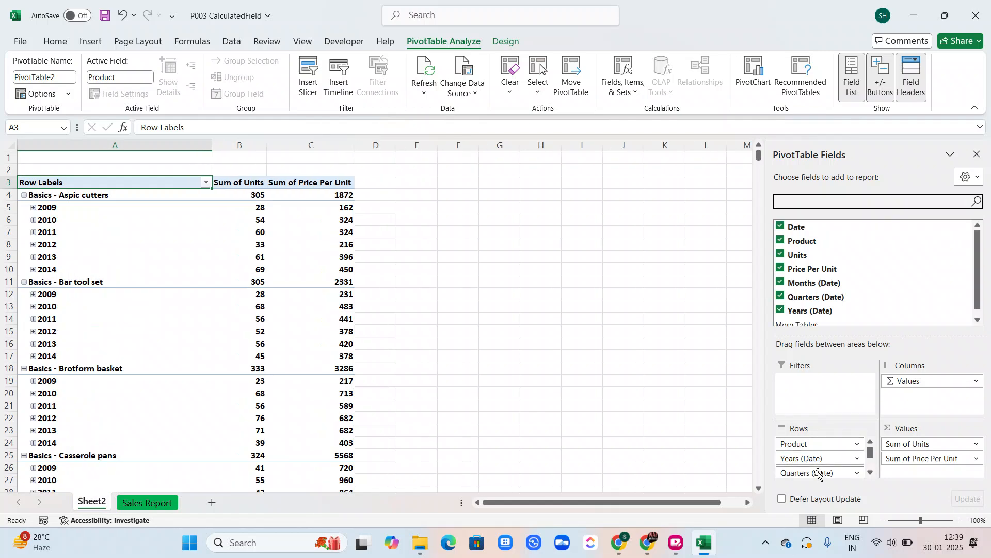
pyautogui.click(780, 226)
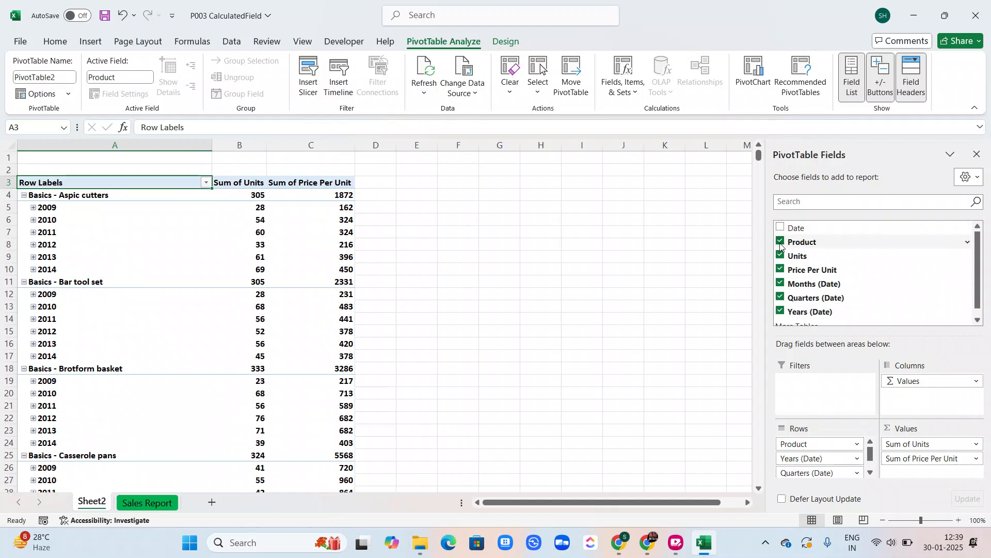
pyautogui.click(782, 283)
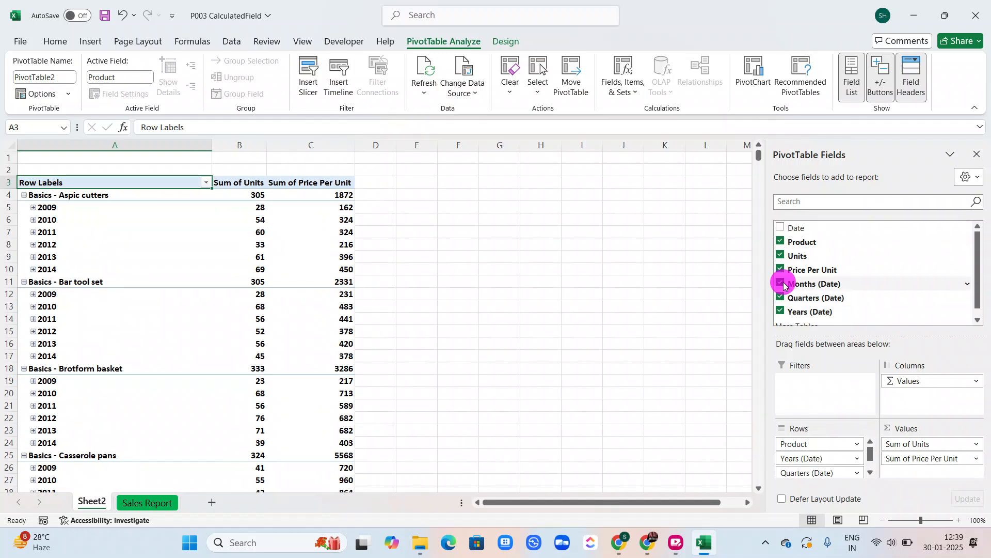
pyautogui.click(780, 297)
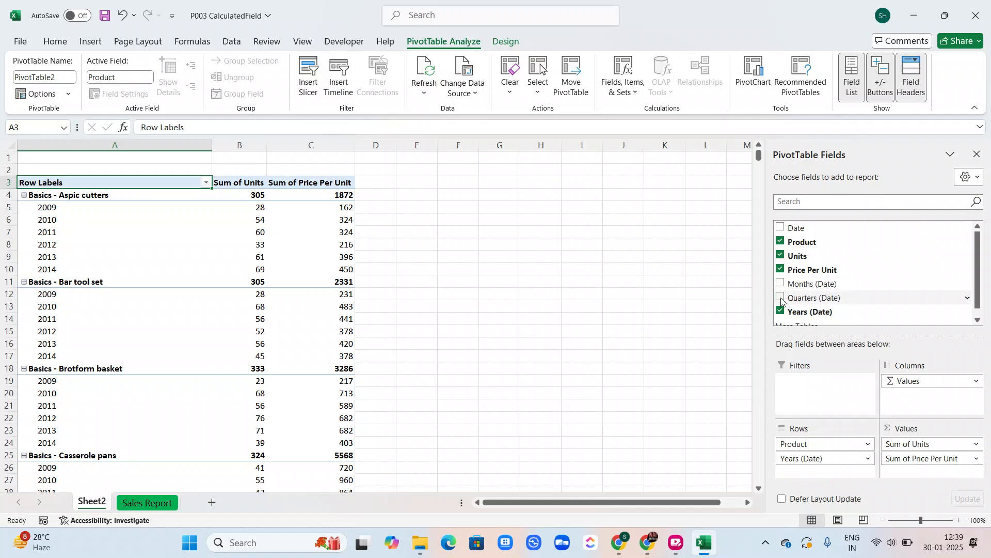
pyautogui.click(781, 311)
pyautogui.scroll(-1, 803, 280)
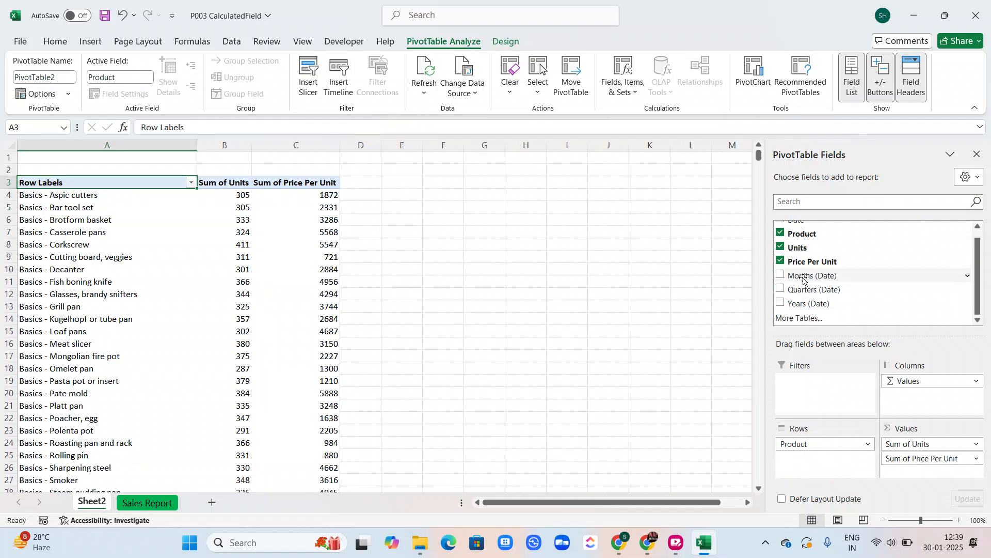
pyautogui.moveTo(803, 303); pyautogui.dragTo(786, 384)
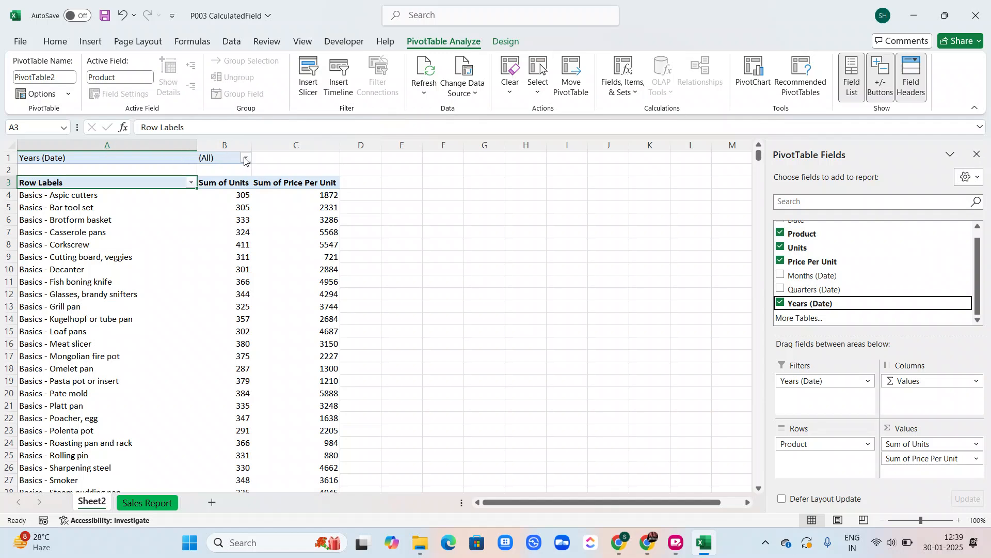
pyautogui.click(725, 283)
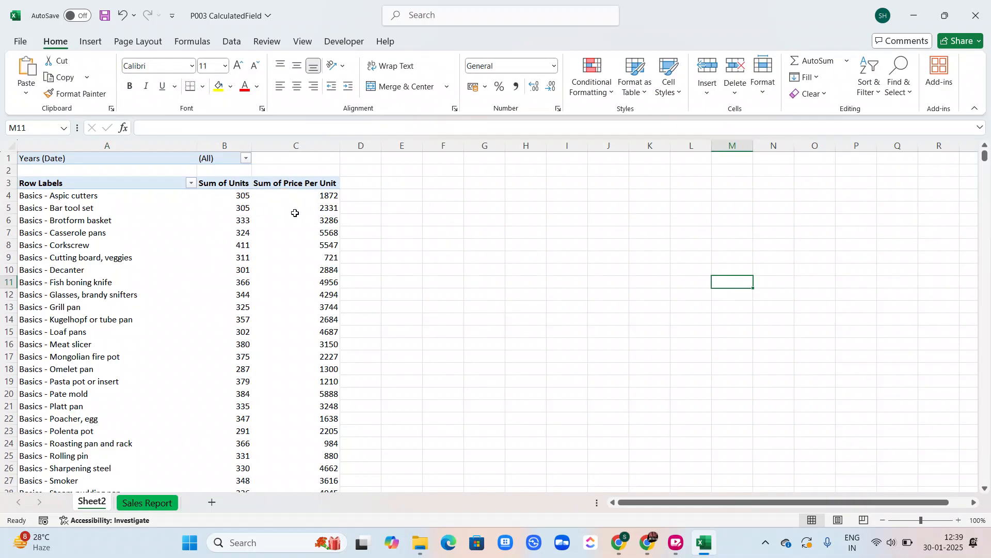
# - Start a new calculated field for the PivotTable and name it Total Rev
pyautogui.click(236, 275)
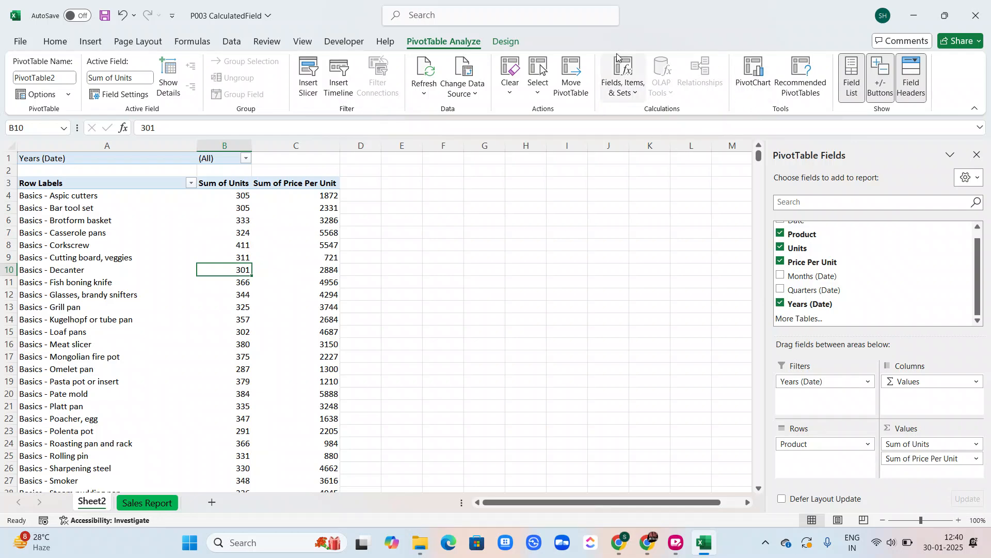
pyautogui.click(617, 95)
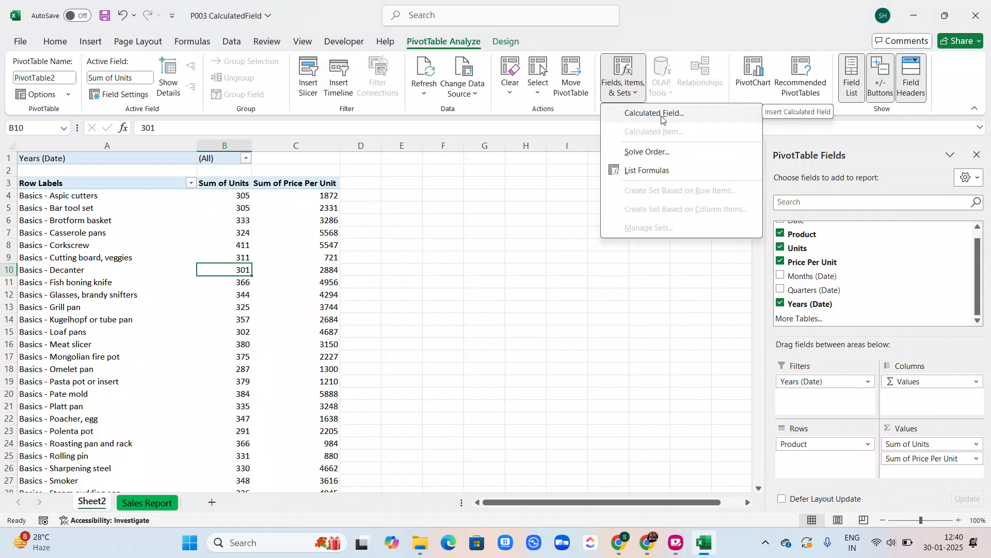
pyautogui.click(663, 120)
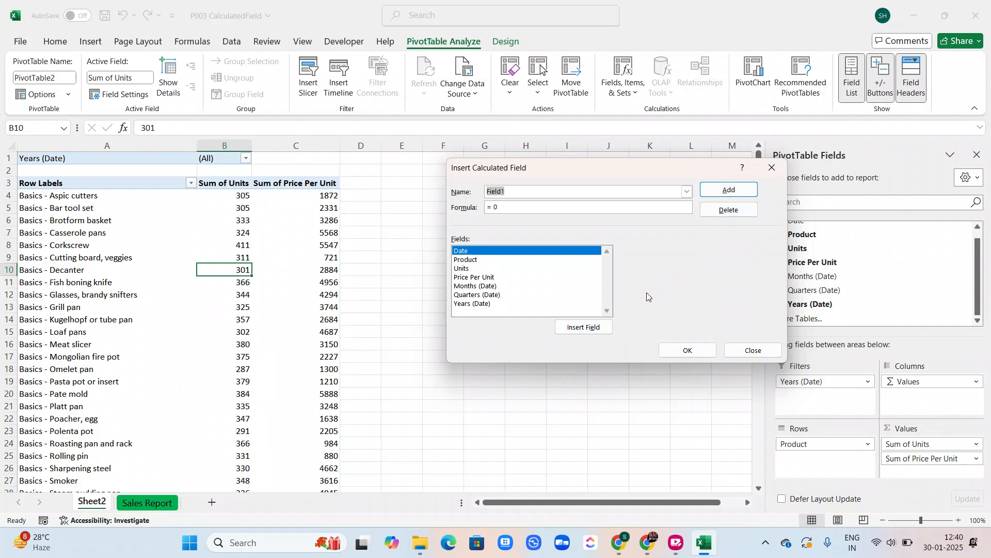
pyautogui.press('BackSpace')
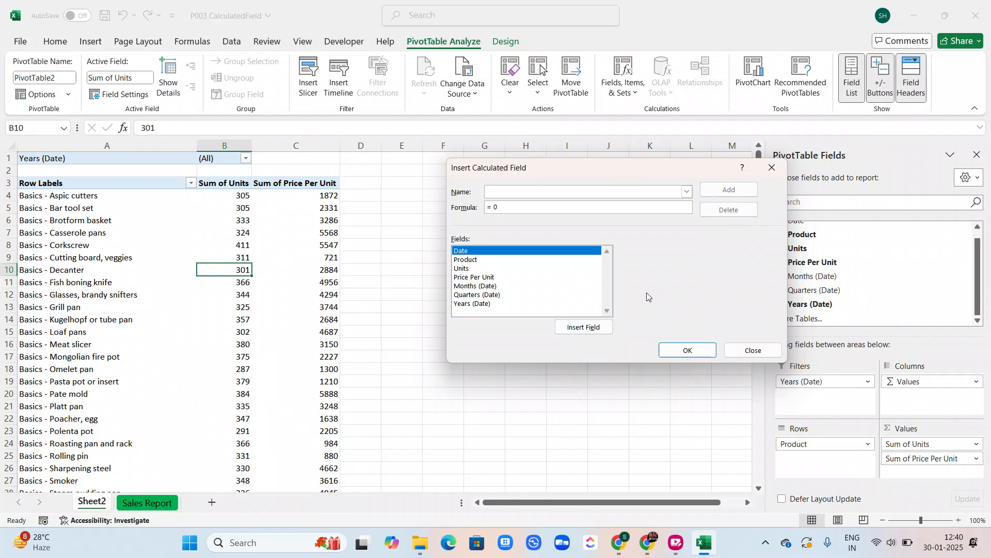
pyautogui.write('Total Sales')
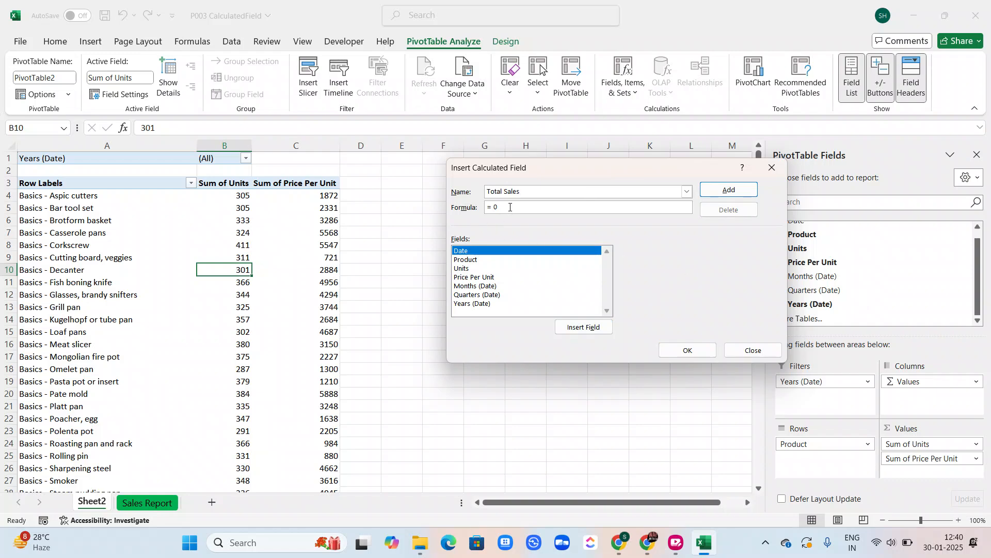
pyautogui.press('BackSpace')
pyautogui.press('BackSpace')
pyautogui.press('BackSpace')
pyautogui.write('Rev')
# - Create the calculated field with the formula = Units* 'Price Per Unit', and close the PivotTable field list
pyautogui.click(501, 207)
pyautogui.press('BackSpace')
pyautogui.click(466, 269)
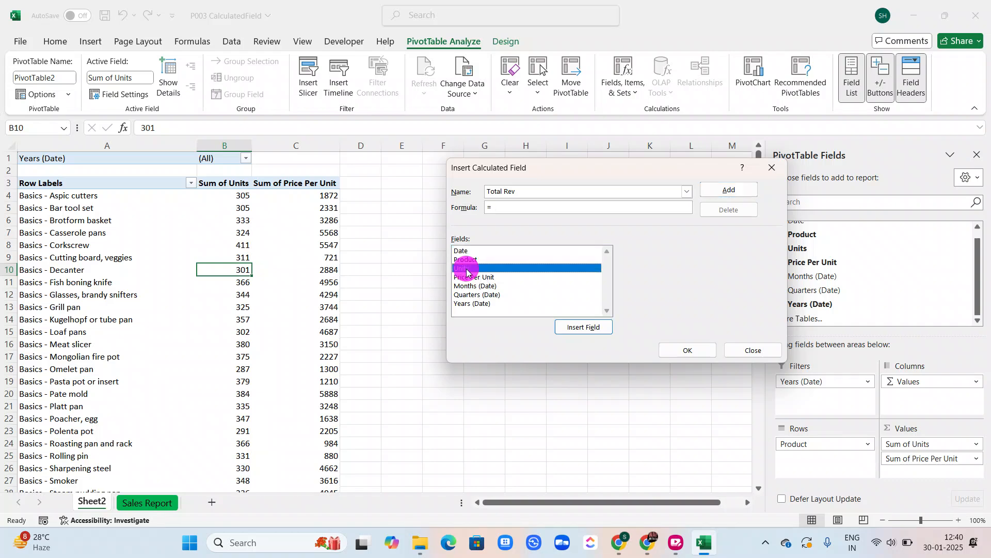
pyautogui.click(581, 329)
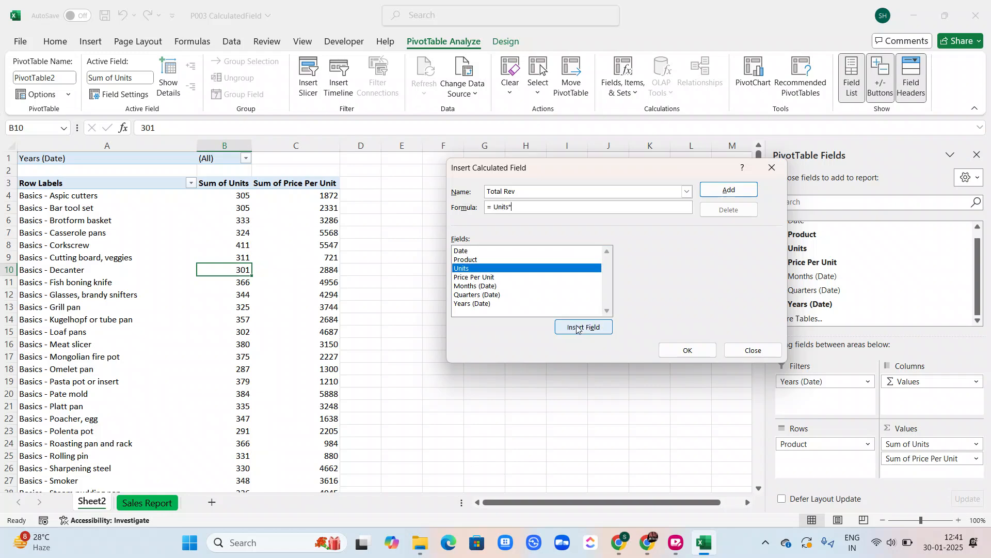
pyautogui.click(462, 279)
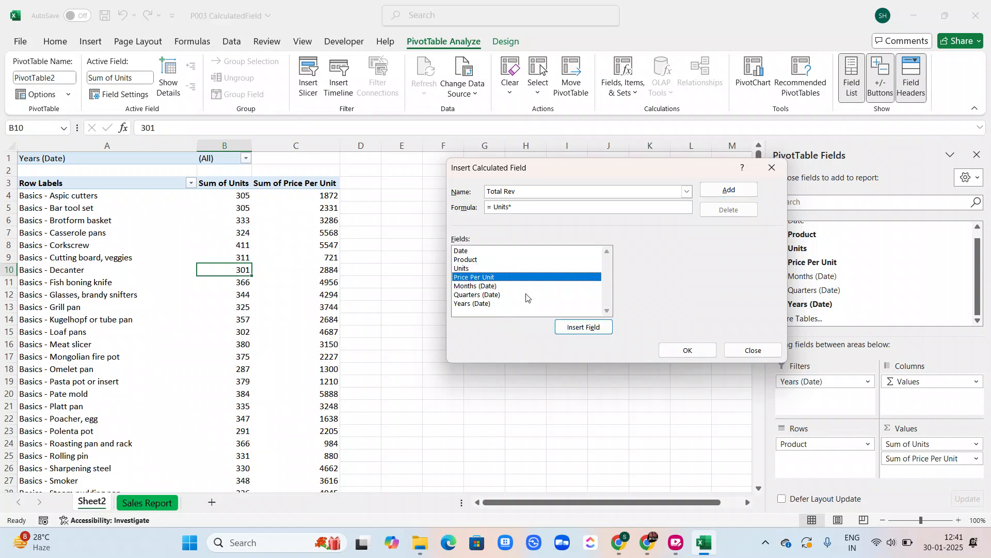
pyautogui.click(597, 330)
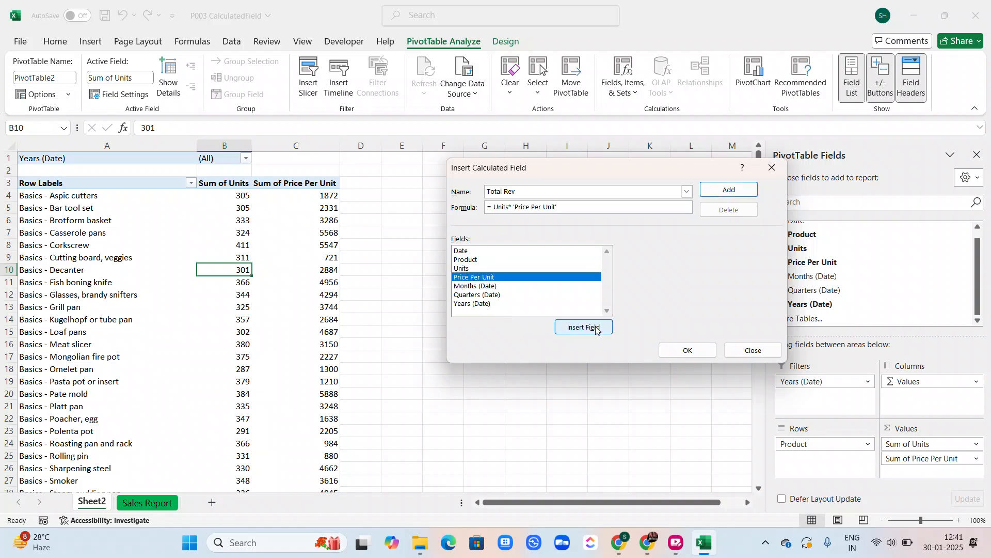
pyautogui.click(701, 354)
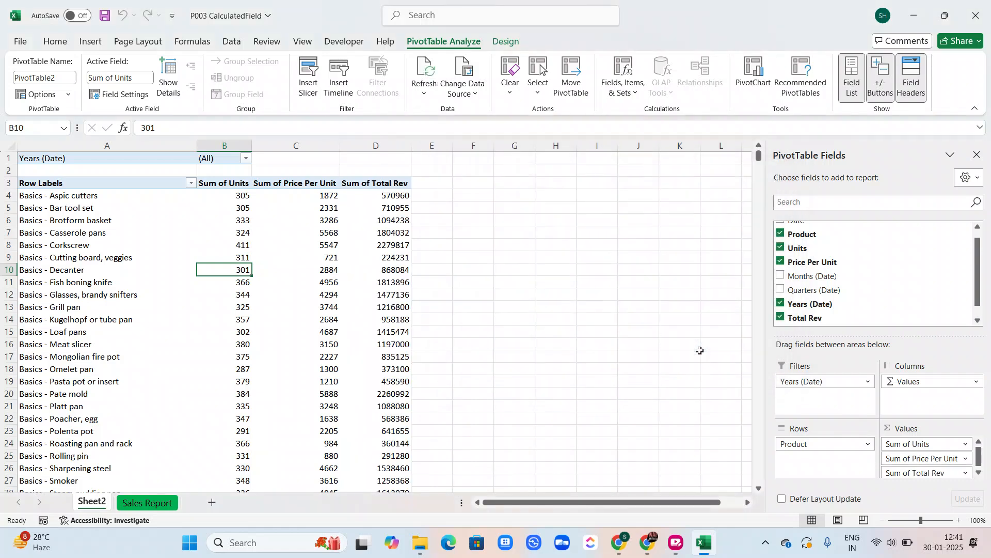
pyautogui.click(980, 153)
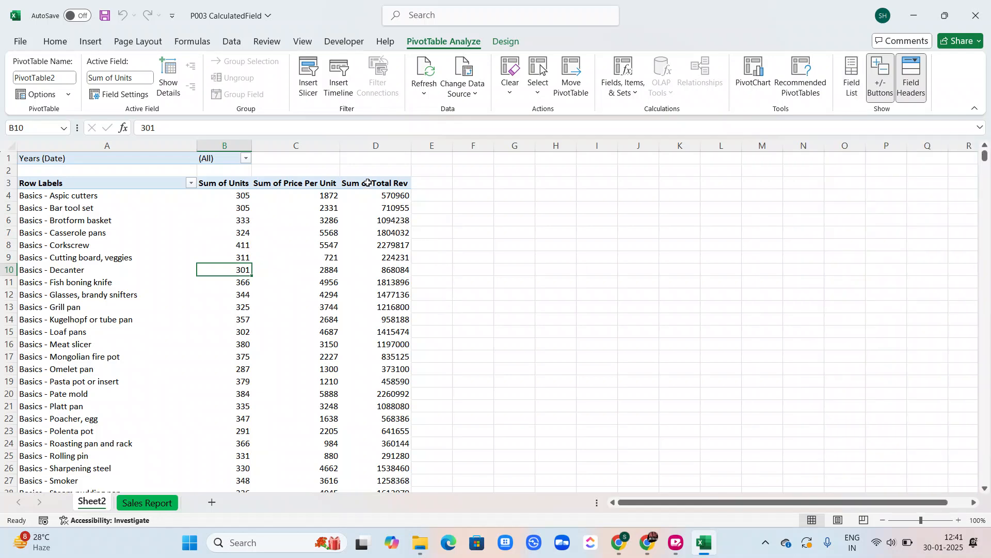
pyautogui.click(368, 183)
pyautogui.rightClick(368, 183)
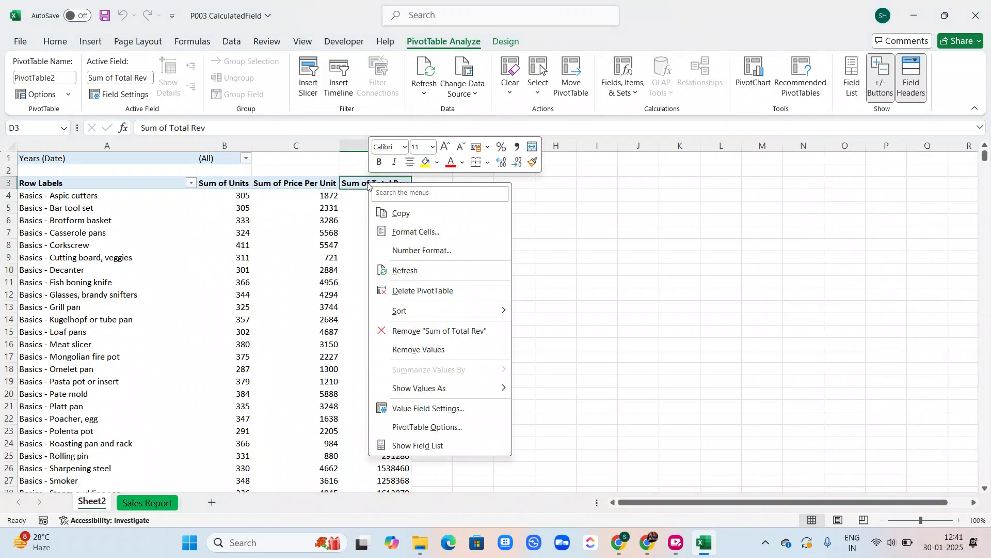
pyautogui.click(355, 219)
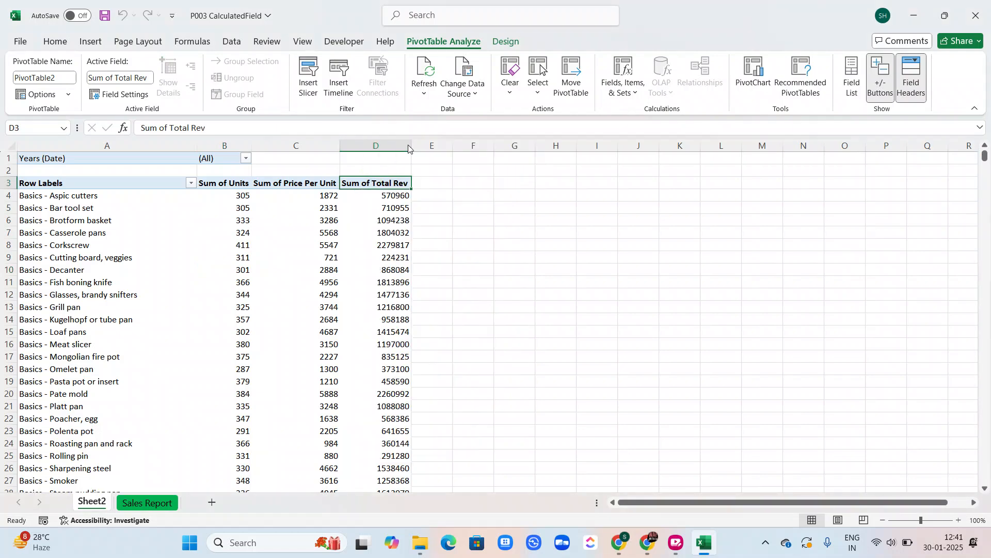
pyautogui.rightClick(381, 197)
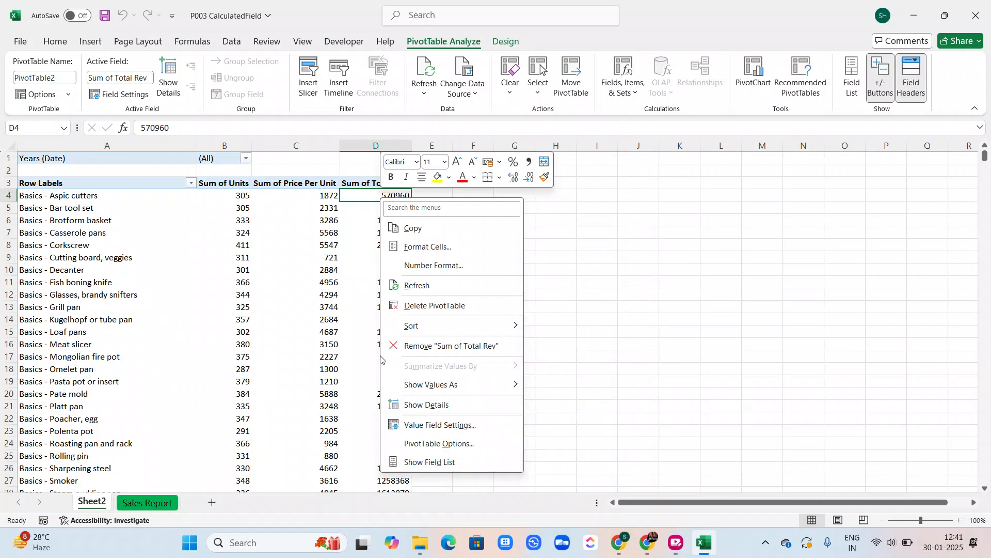
pyautogui.click(355, 373)
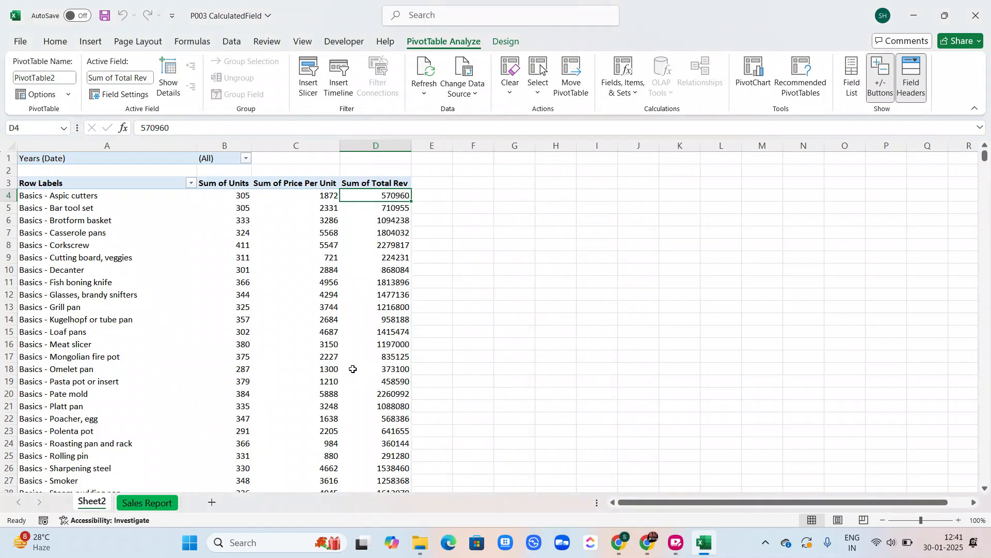
pyautogui.moveTo(348, 263)
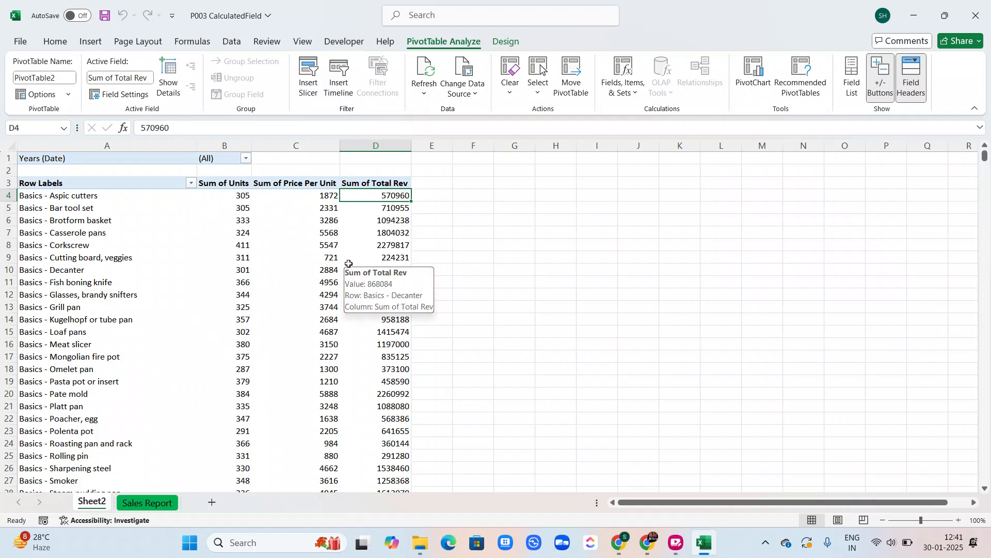